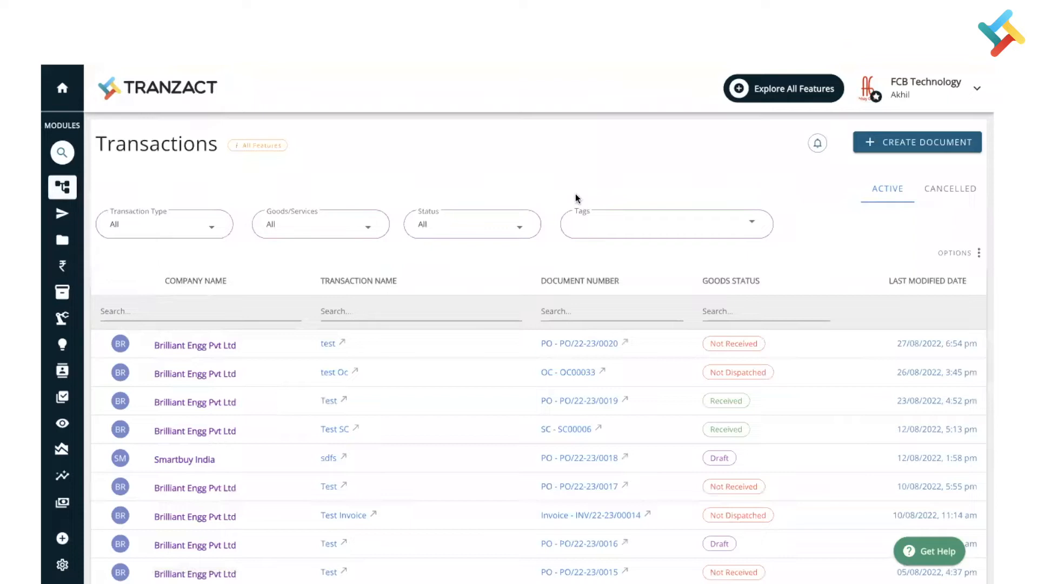
Step: Create a new invoice for the buyer Brilliant Engg Pvt Ltd and review the buyer's billing locations
click(923, 147)
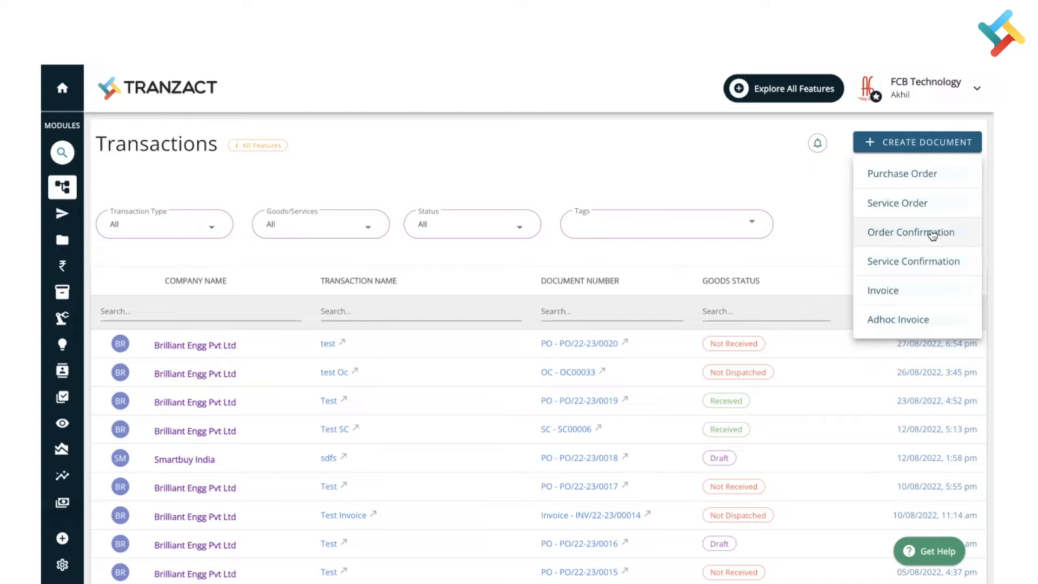
click(910, 291)
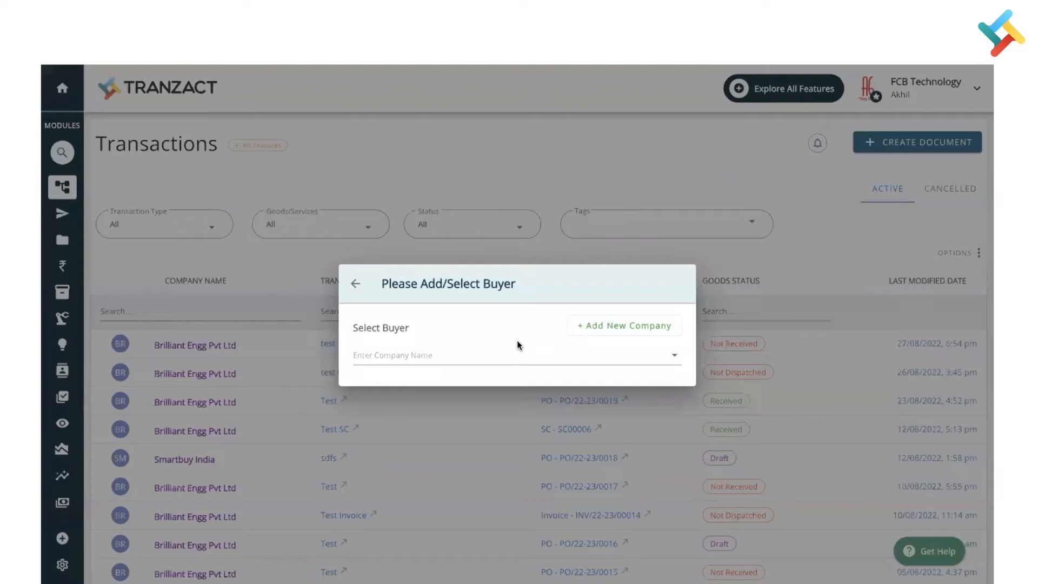
click(454, 354)
click(406, 411)
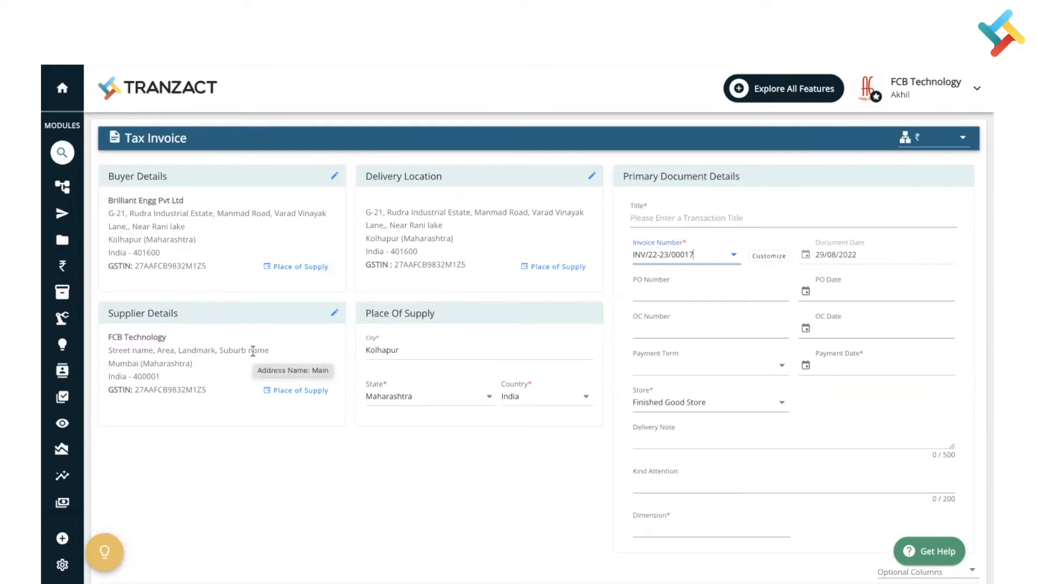
click(336, 178)
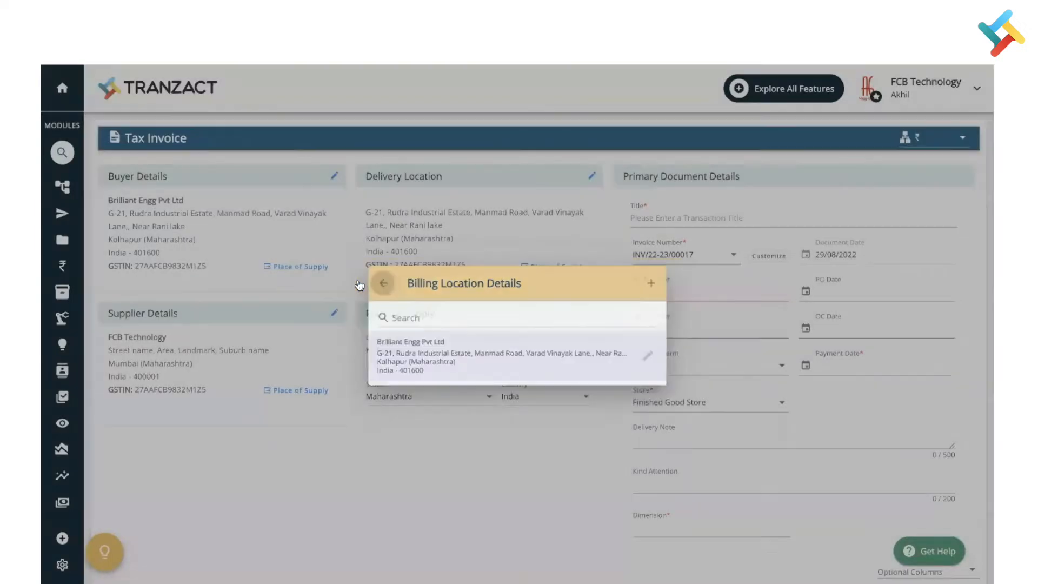
click(361, 282)
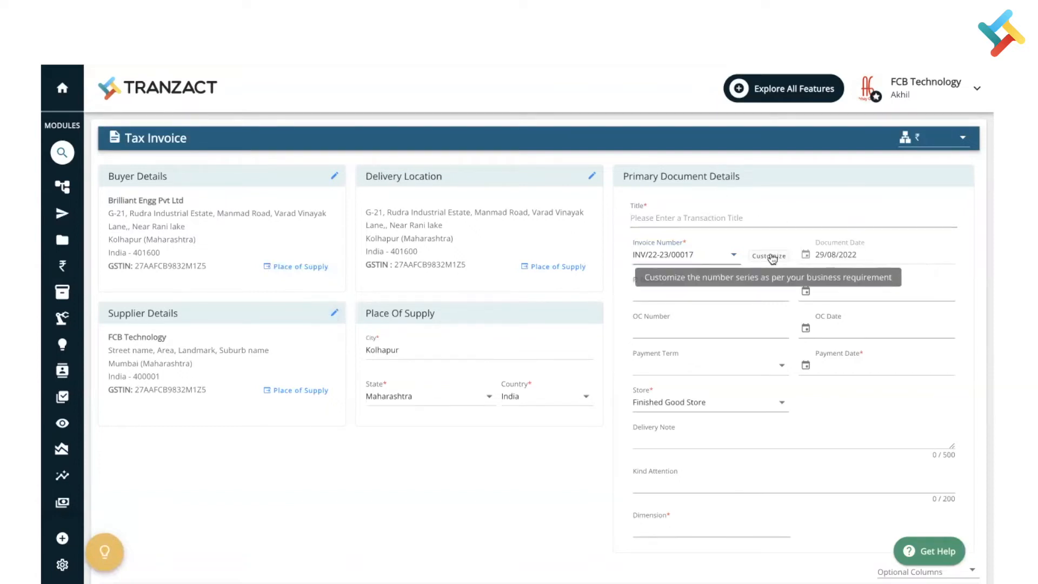
Step: Title the invoice "Needle Valve Invoice" and set its payment date to 29/08/2022
click(744, 219)
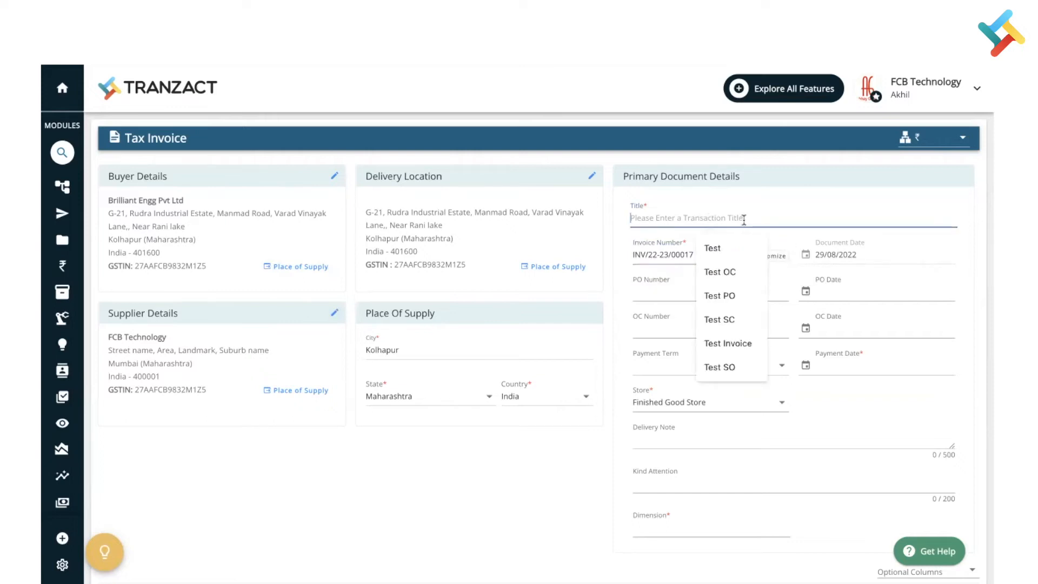
text(Needle Invoic)
key(BackSpace)
key(BackSpace)
key(BackSpace)
key(BackSpace)
key(BackSpace)
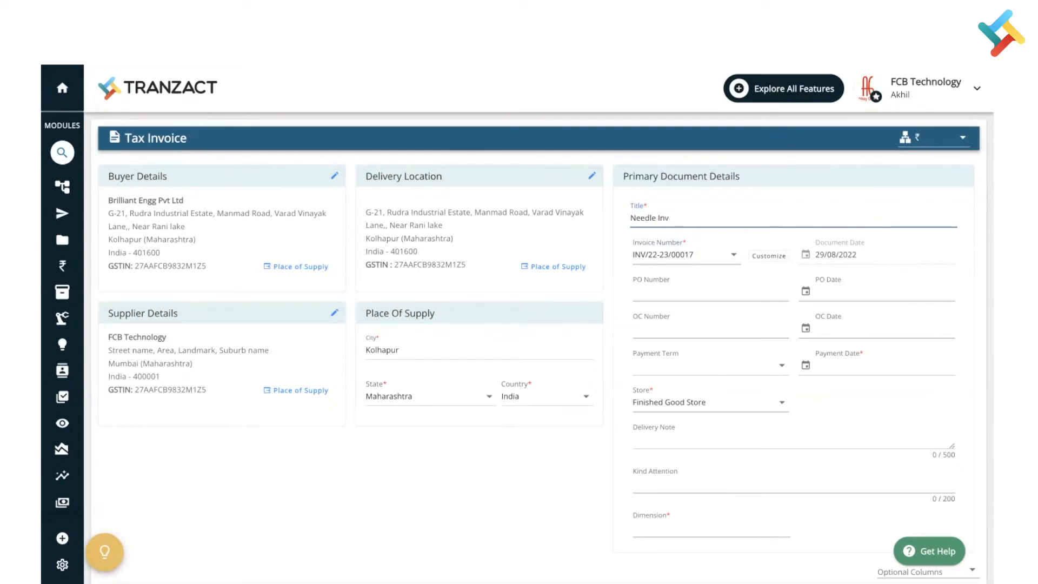
text(Valve Invoice)
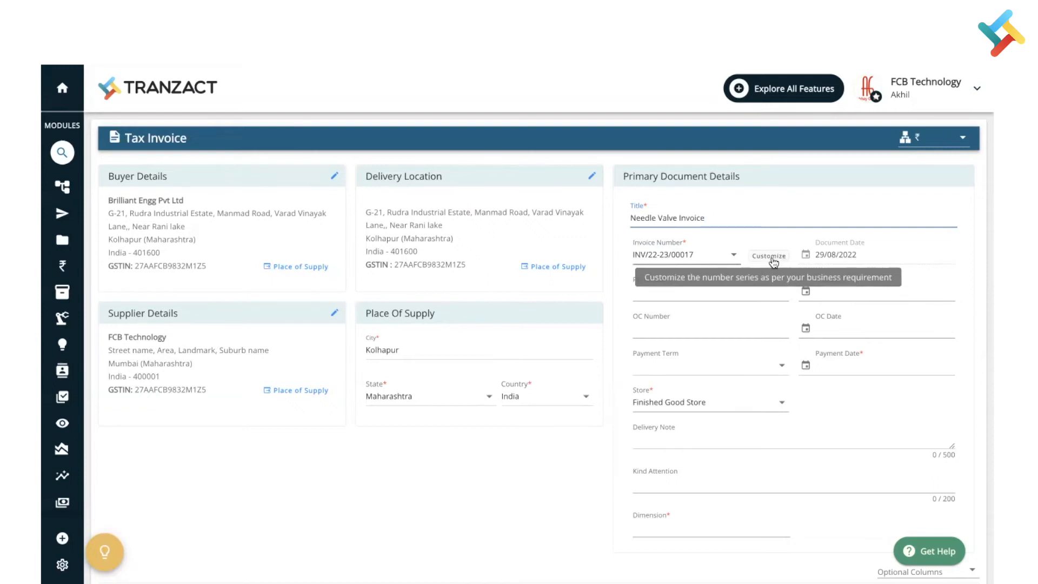
click(848, 368)
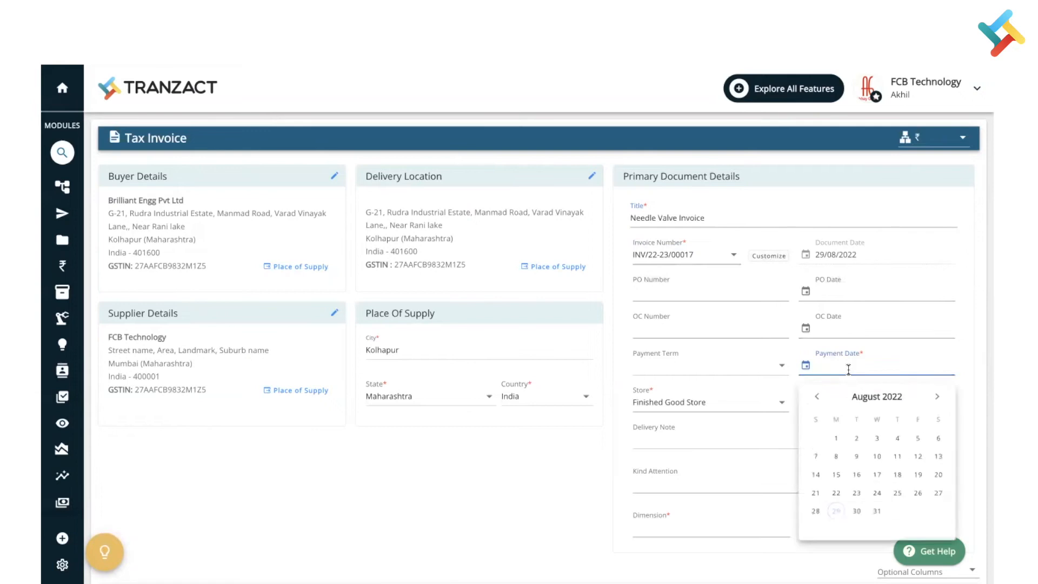
click(839, 523)
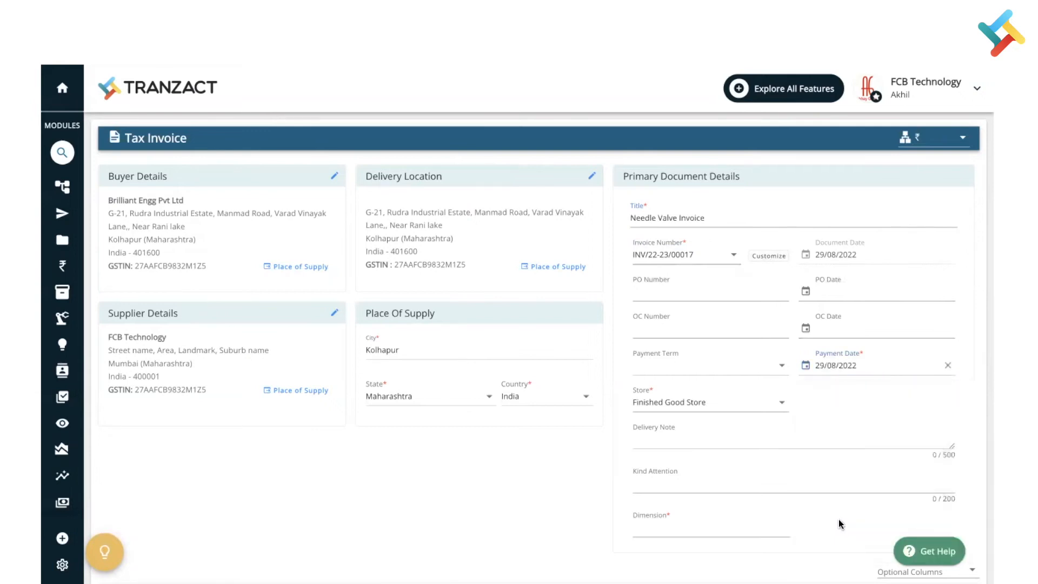
Step: Add the Needle Valve as the first line item of the invoice with a quantity of 2
scroll(836, 375, down, 3)
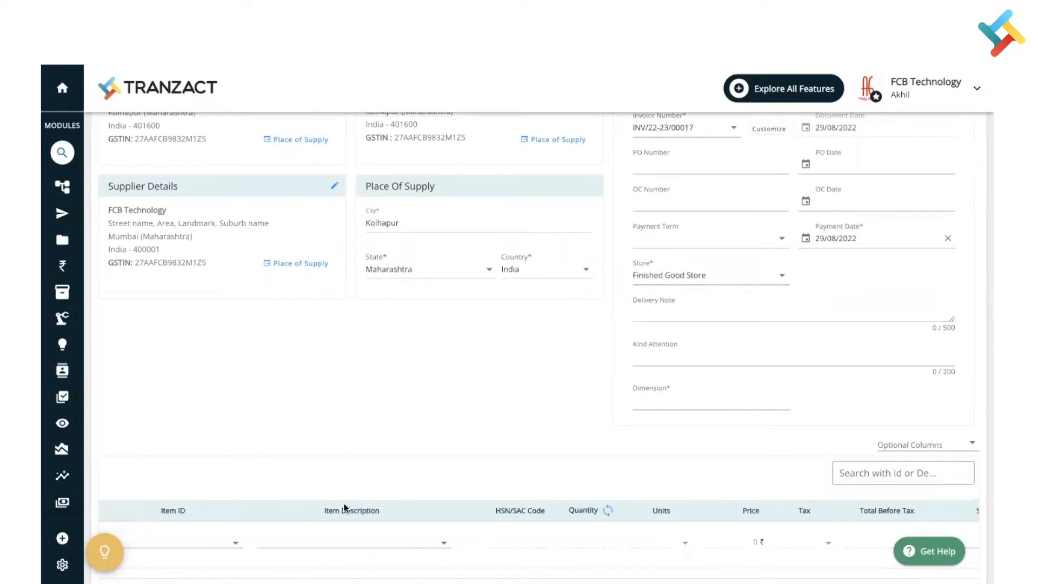
scroll(343, 506, down, 3)
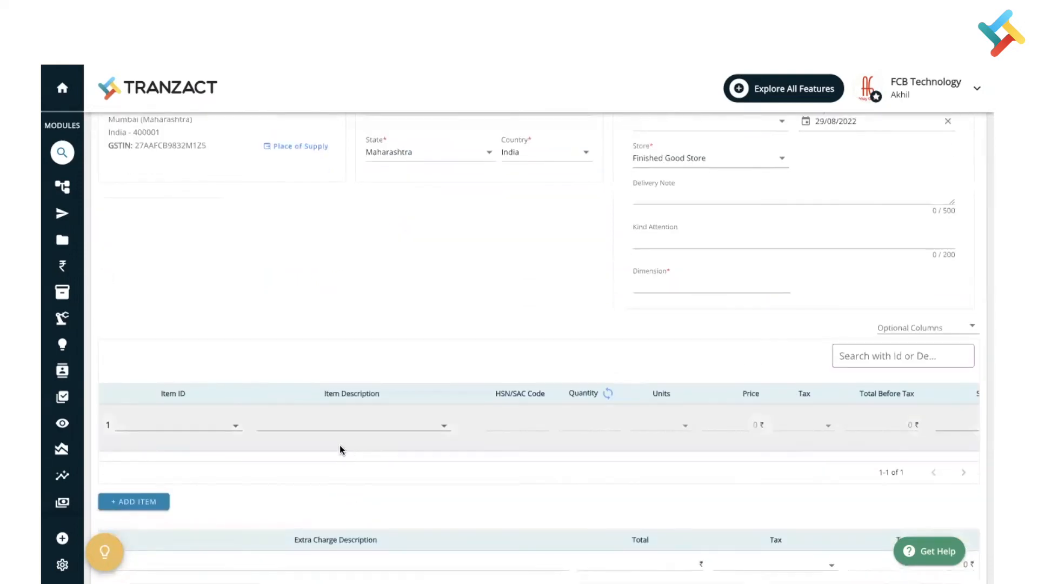
click(323, 422)
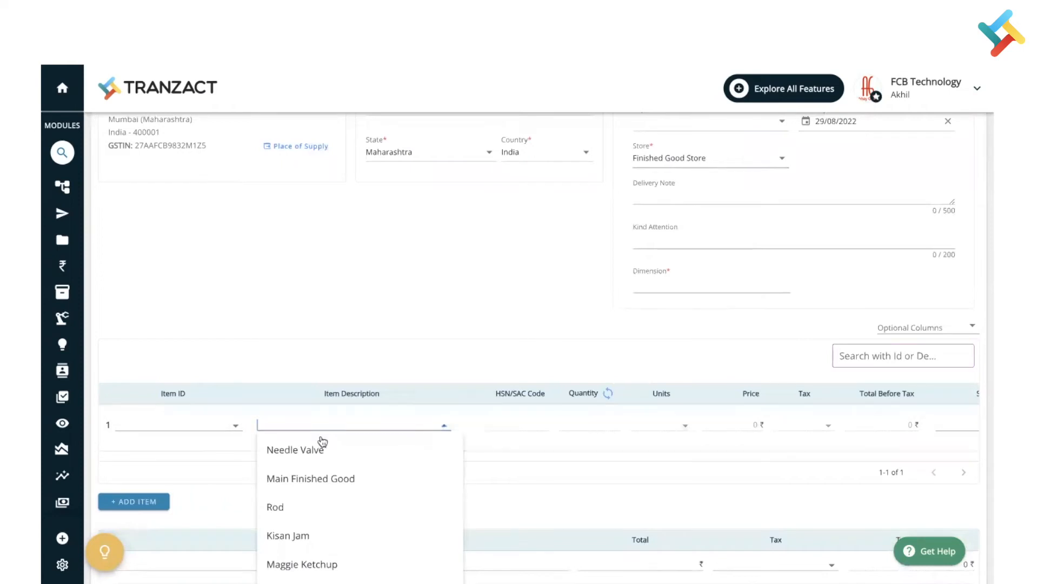
click(319, 448)
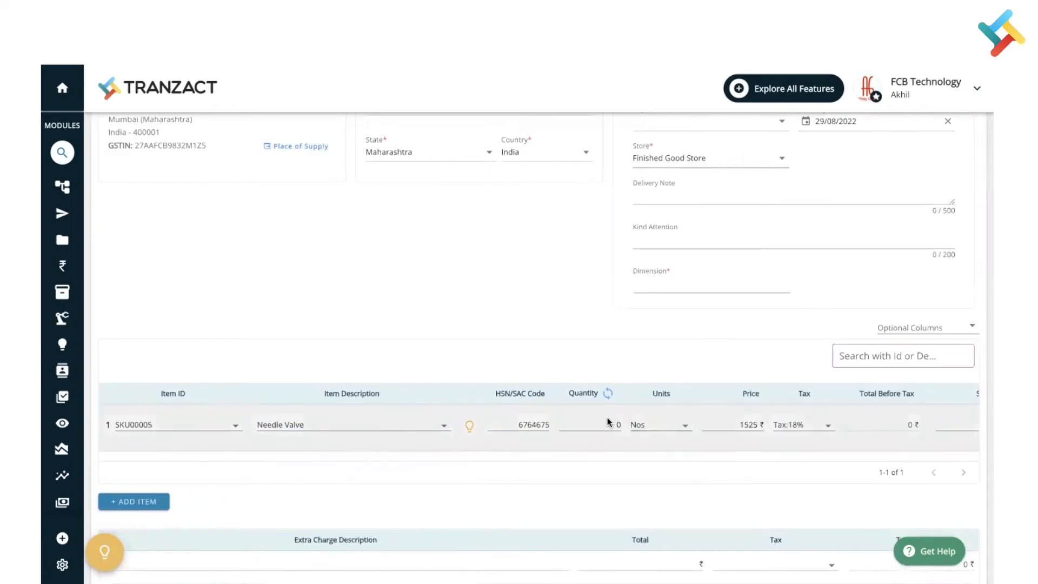
click(618, 426)
text(2)
Step: Enter 12*12 as the Dimension in the primary document details
click(667, 277)
text(12)
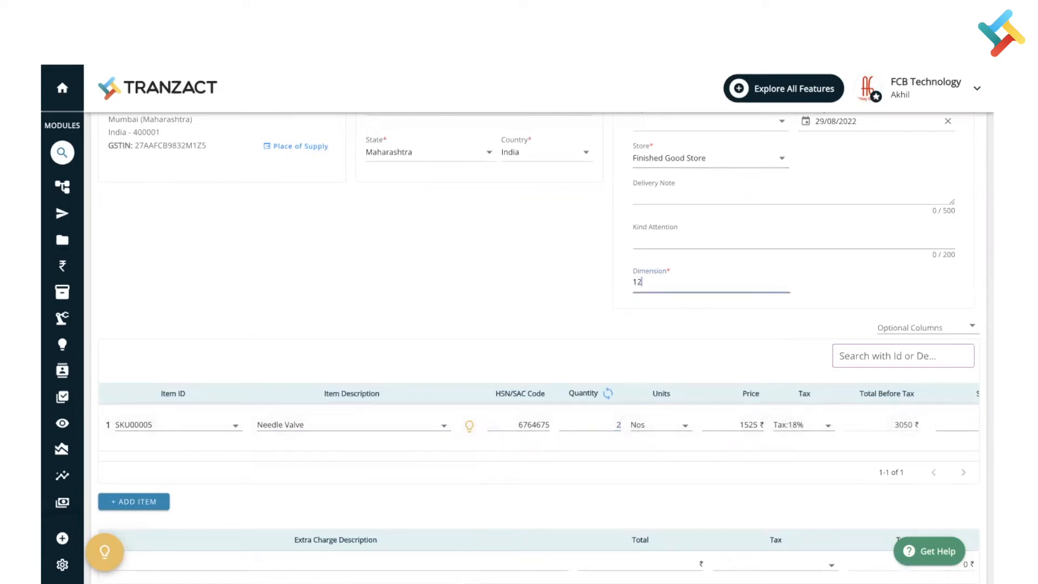
text(*12)
Step: Turn off the Extra Charges section below the invoice's item table
scroll(832, 428, right, 3)
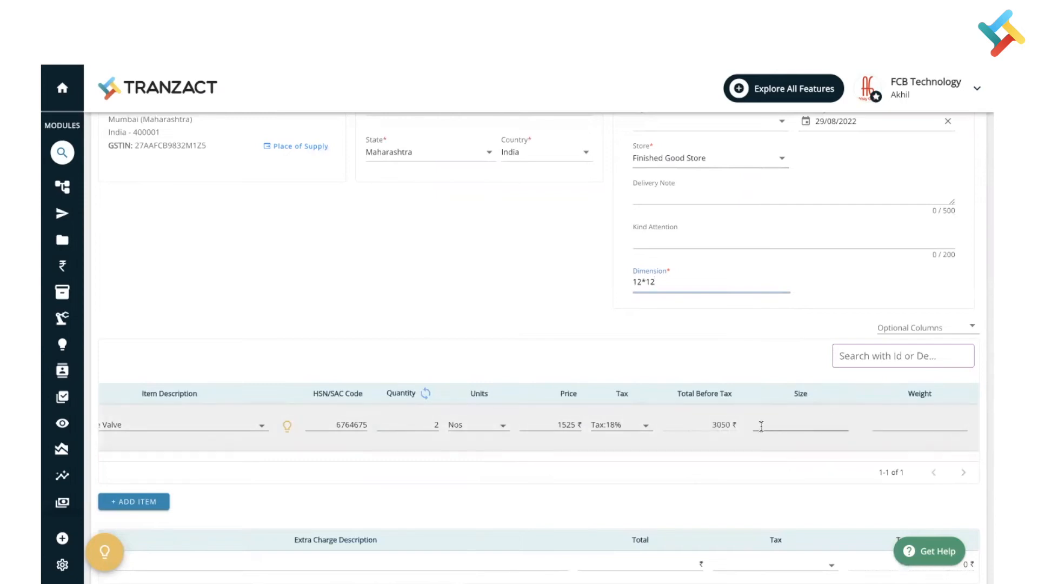
scroll(675, 432, left, 3)
scroll(633, 457, down, 3)
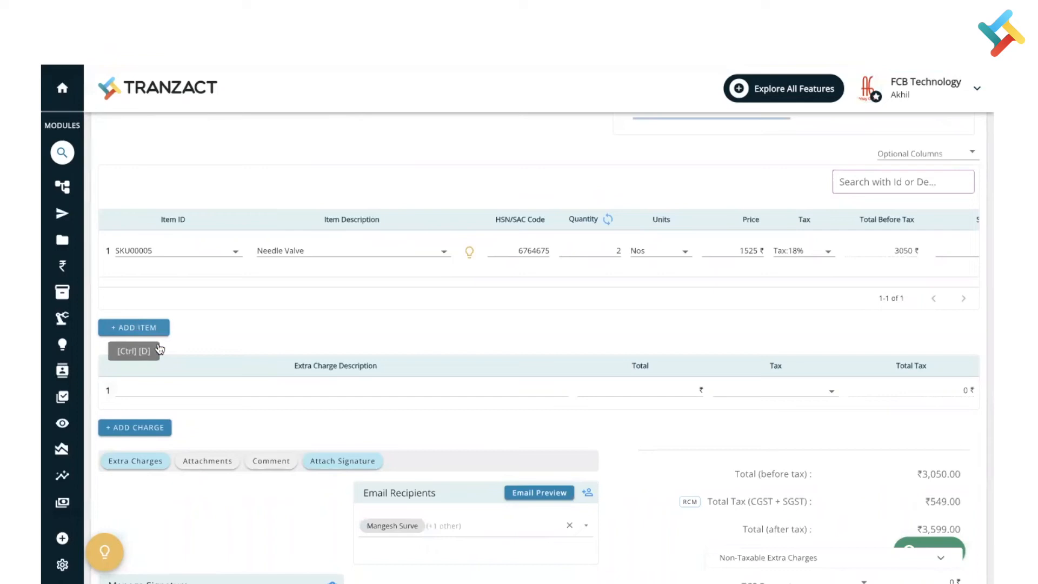
click(162, 463)
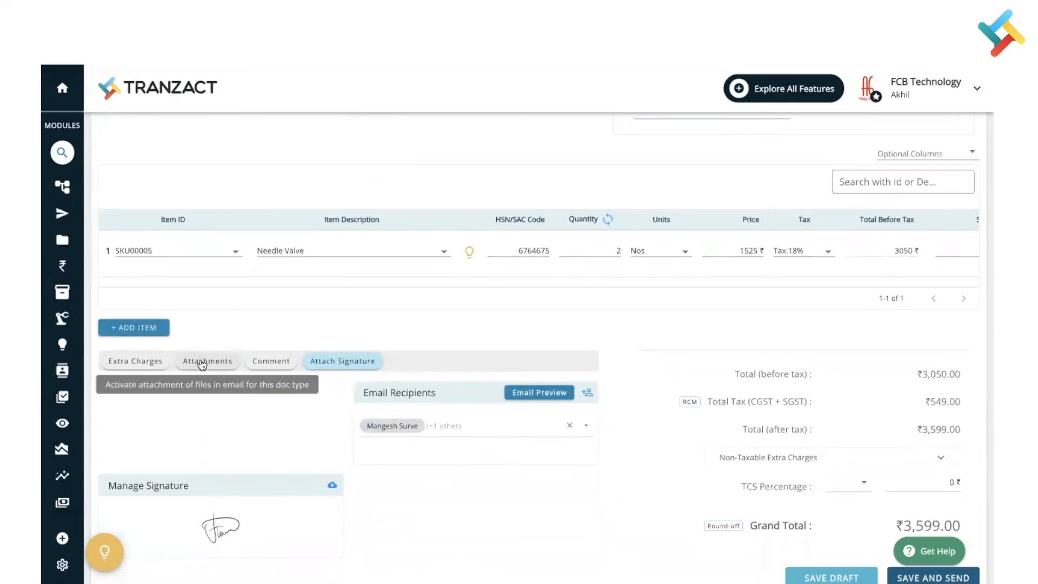
Step: Save and send the tax invoice, confirming both its creation and its approval
scroll(418, 442, down, 2)
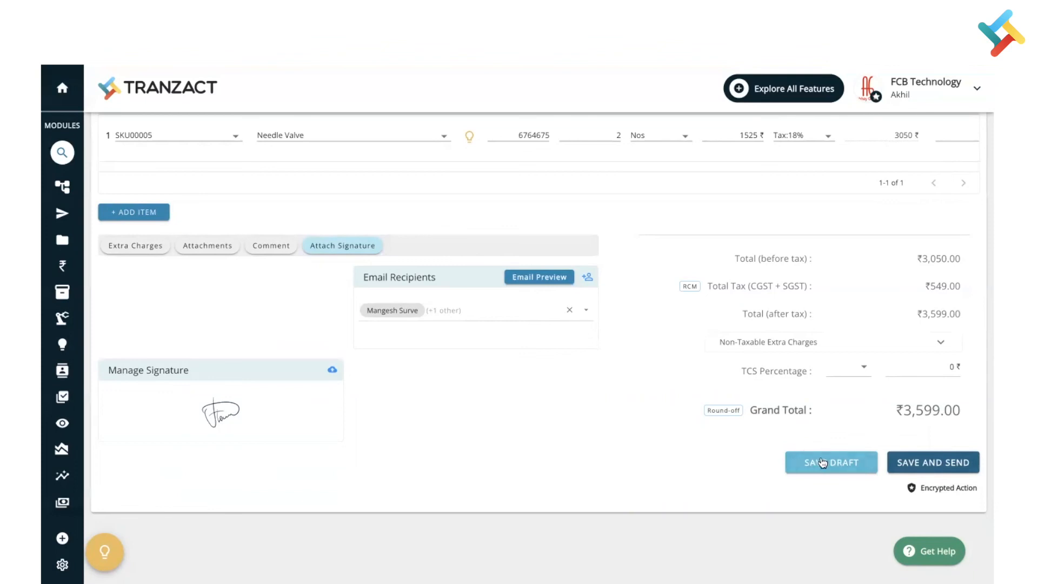
click(926, 464)
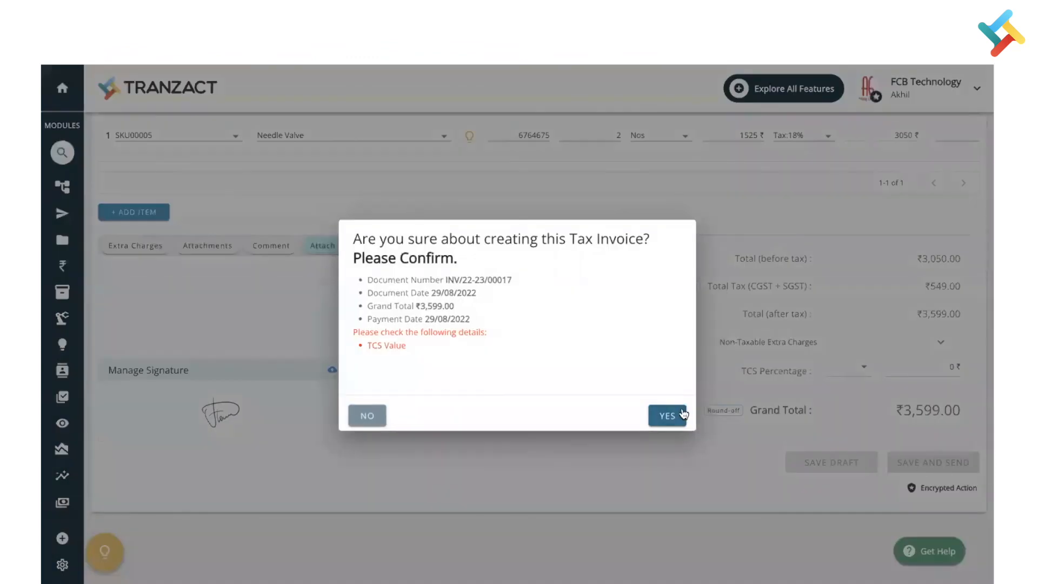
click(666, 415)
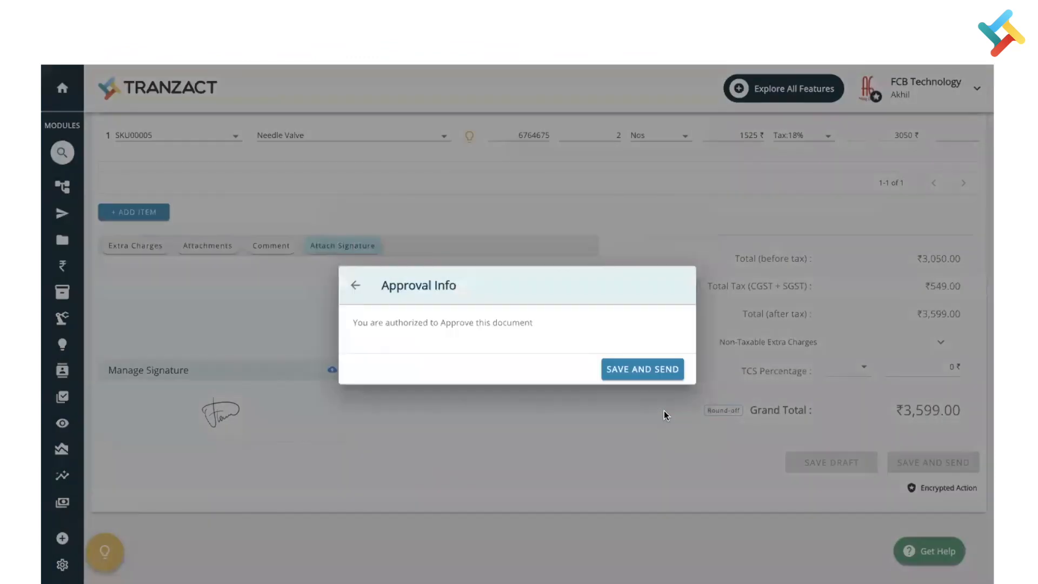
click(643, 368)
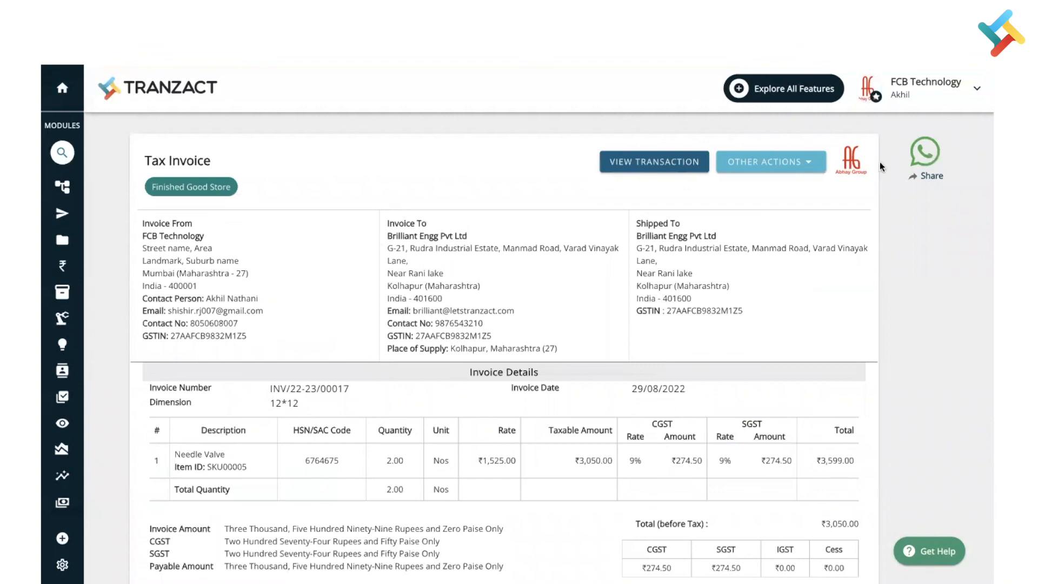
Step: Review the other actions available for the issued tax invoice
click(768, 162)
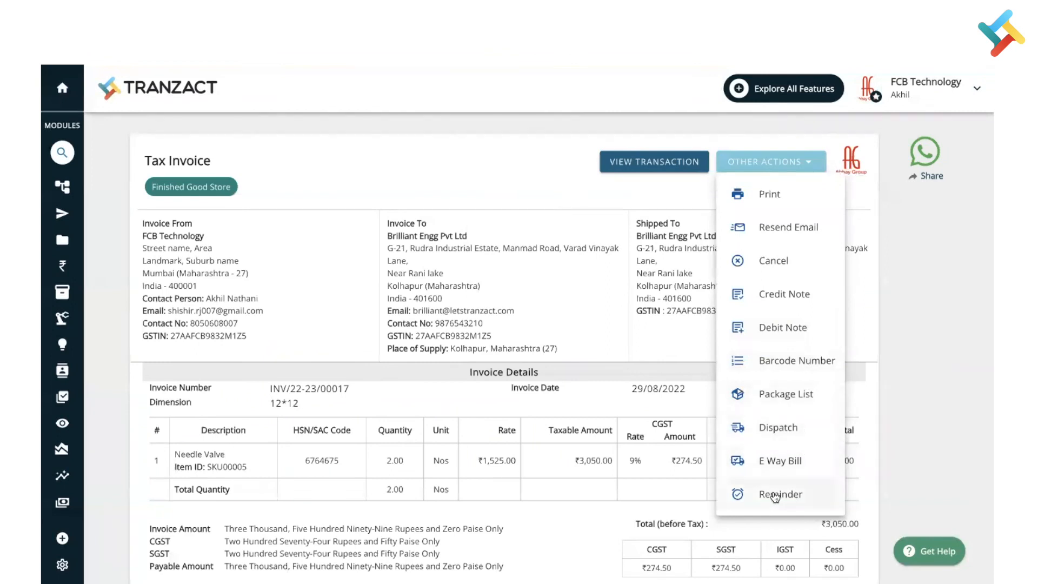
click(490, 259)
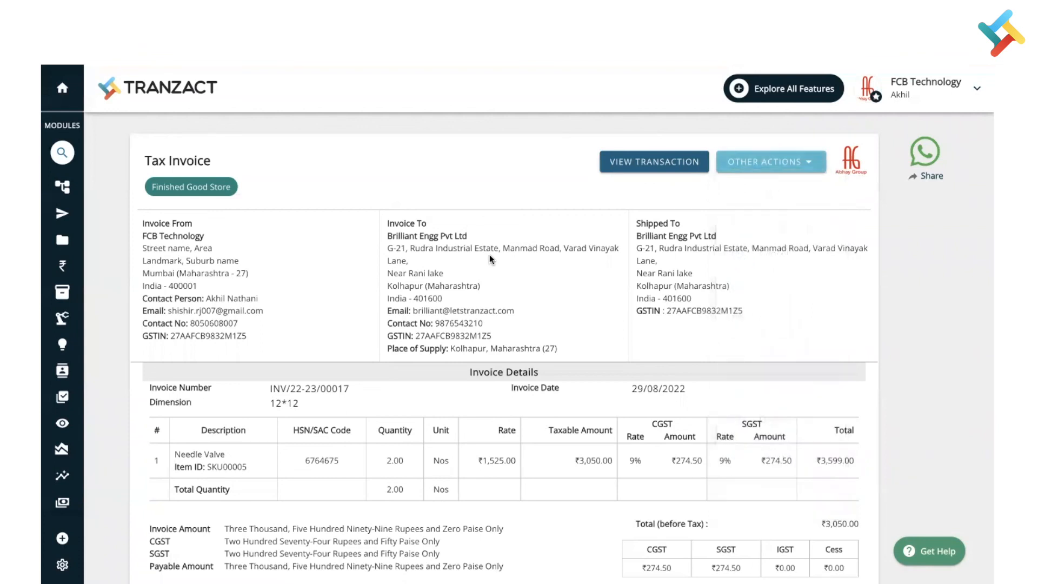